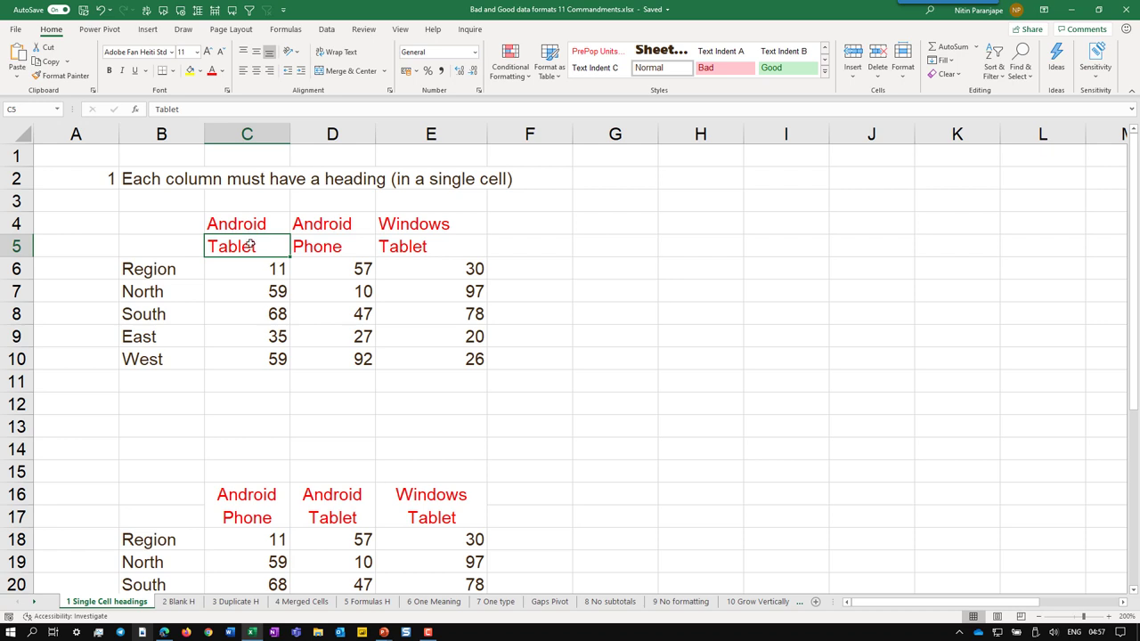
# Step: Compare the two-row and merged column headings with the single-cell headings of the lower table on the 1 Single Cell headings sheet
pyautogui.click(185, 223)
pyautogui.moveTo(182, 237); pyautogui.dragTo(181, 244)
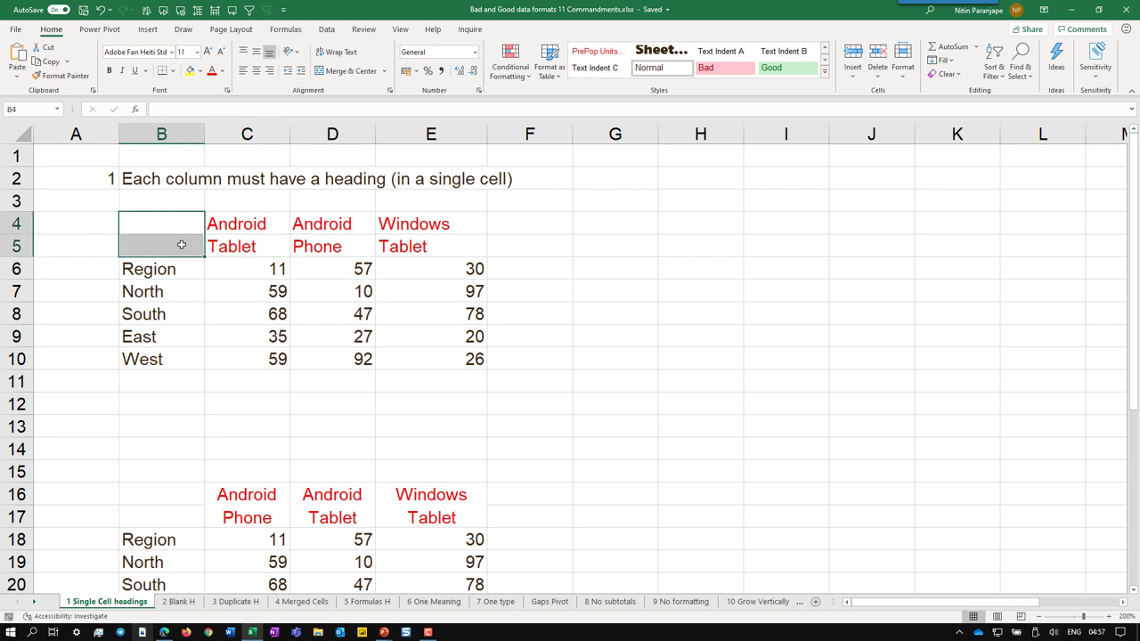
pyautogui.click(270, 249)
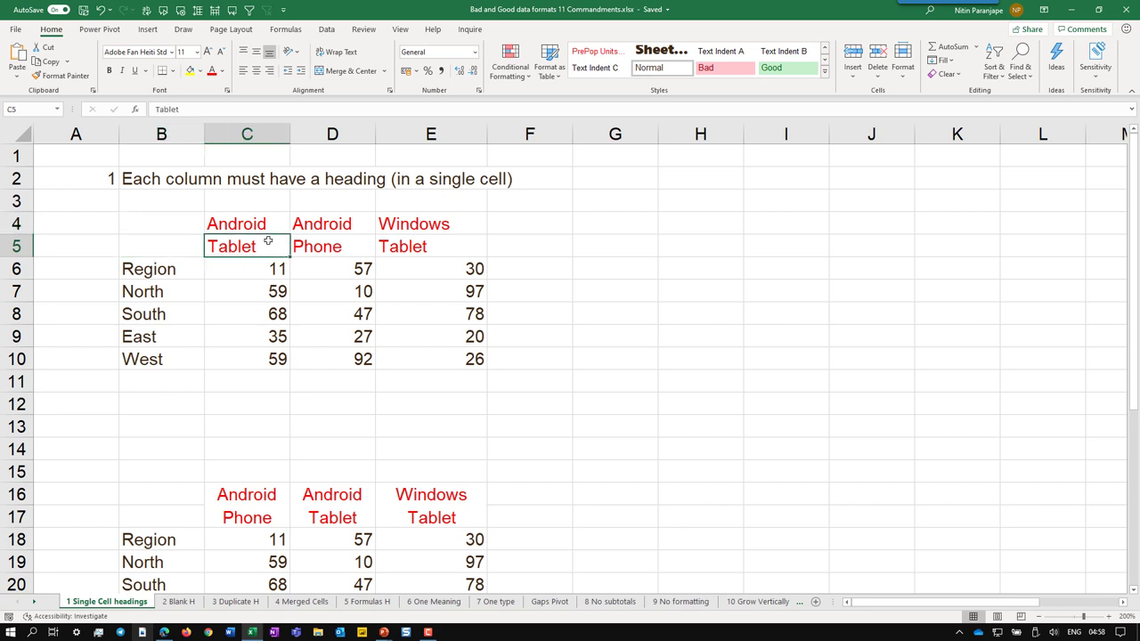
pyautogui.click(267, 226)
pyautogui.click(264, 248)
pyautogui.scroll(-1, 264, 321)
pyautogui.click(256, 435)
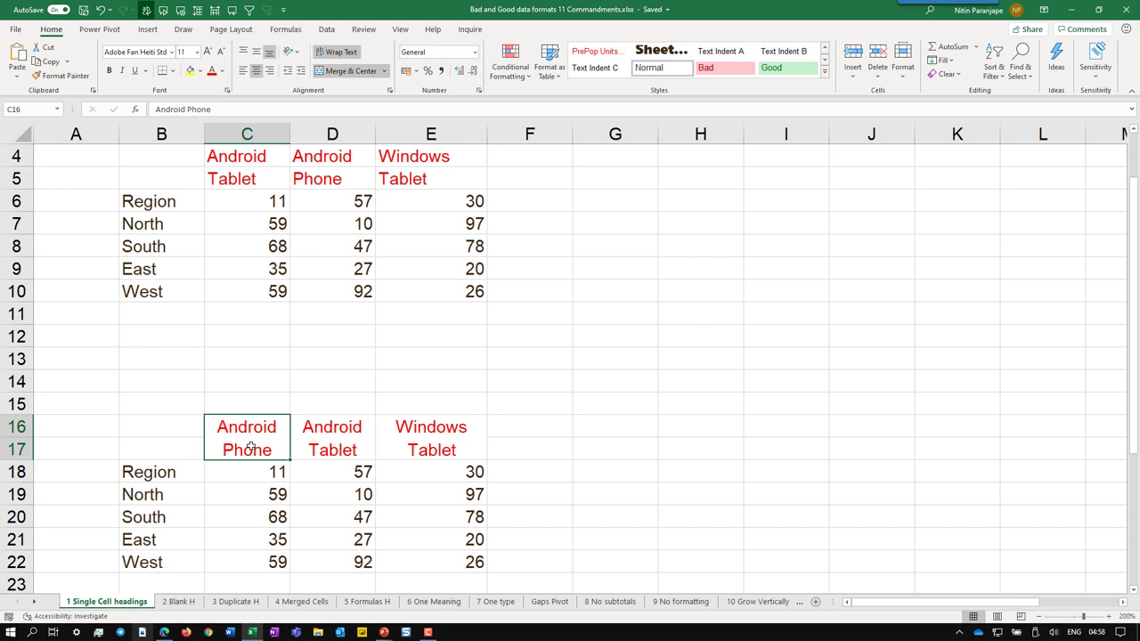
pyautogui.scroll(-4, 252, 448)
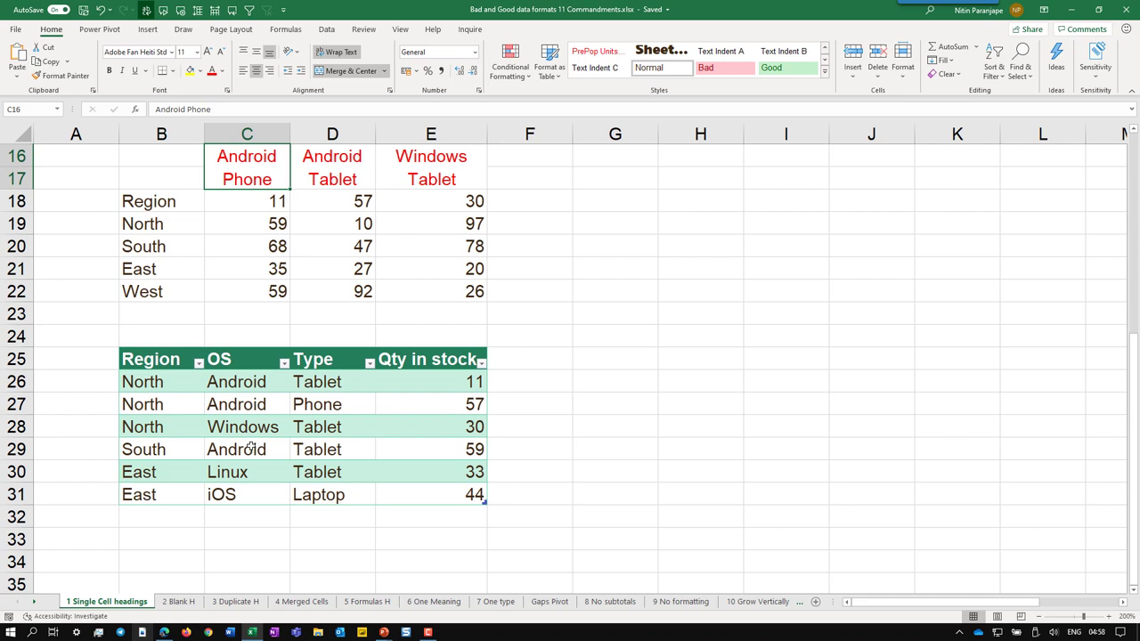
pyautogui.click(170, 476)
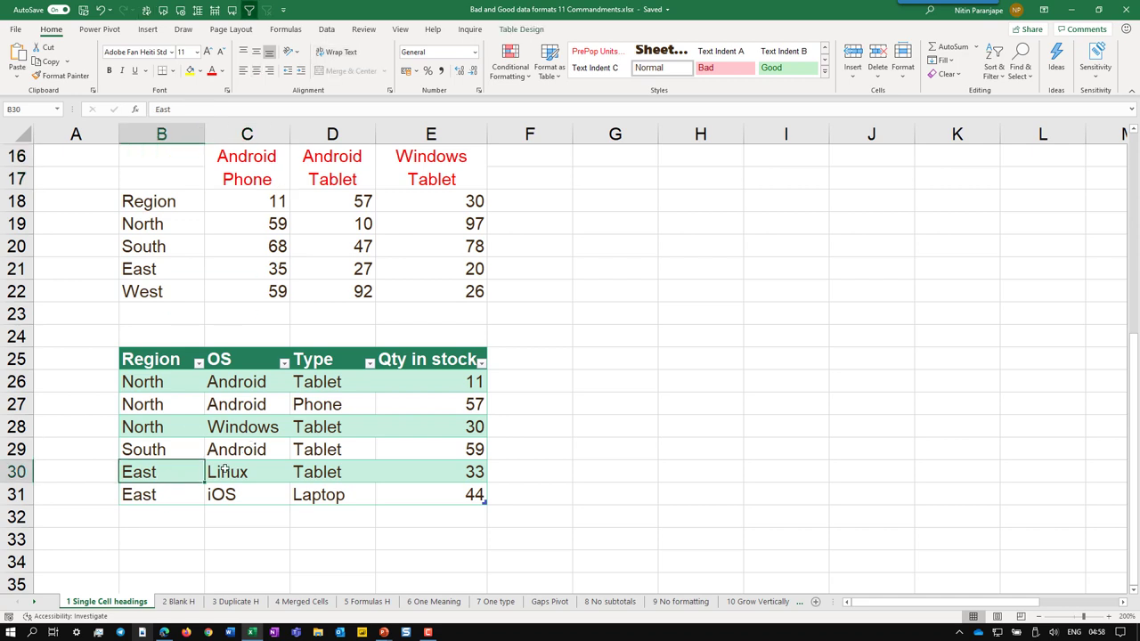
pyautogui.click(309, 473)
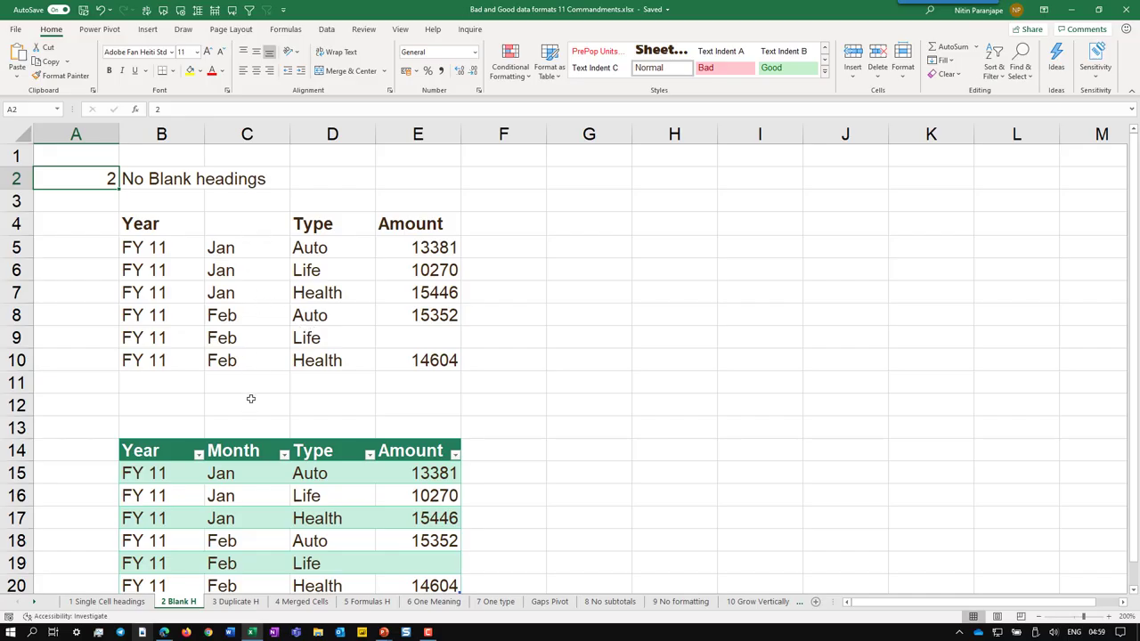
# Step: Clear the Month heading in cell C14 of the table on the 2 Blank H sheet
pyautogui.click(243, 454)
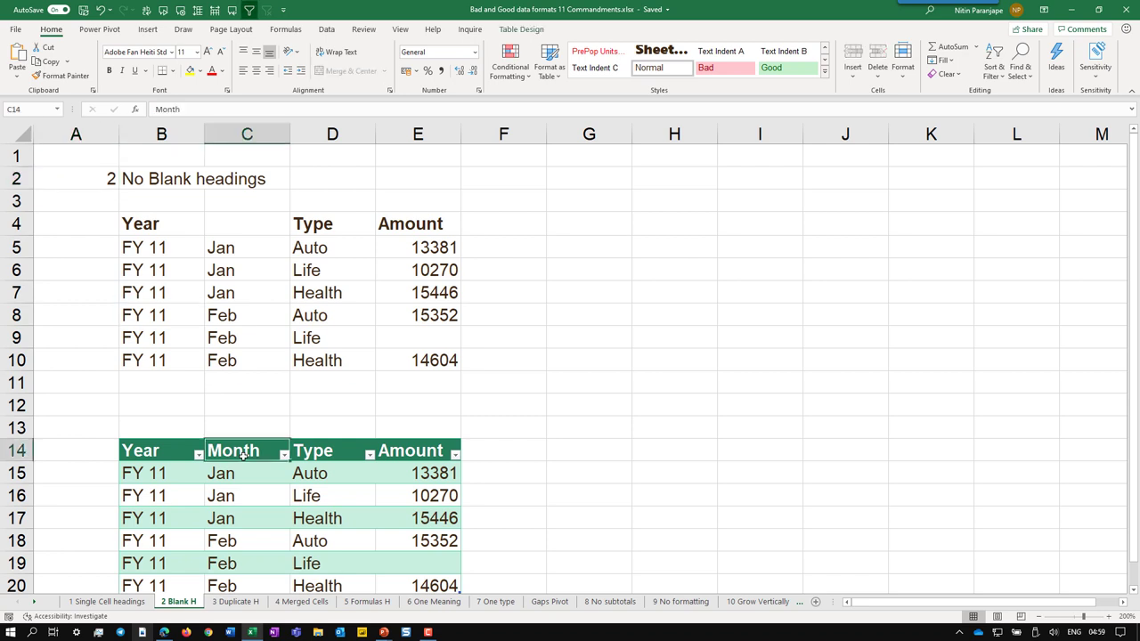
pyautogui.press('Delete')
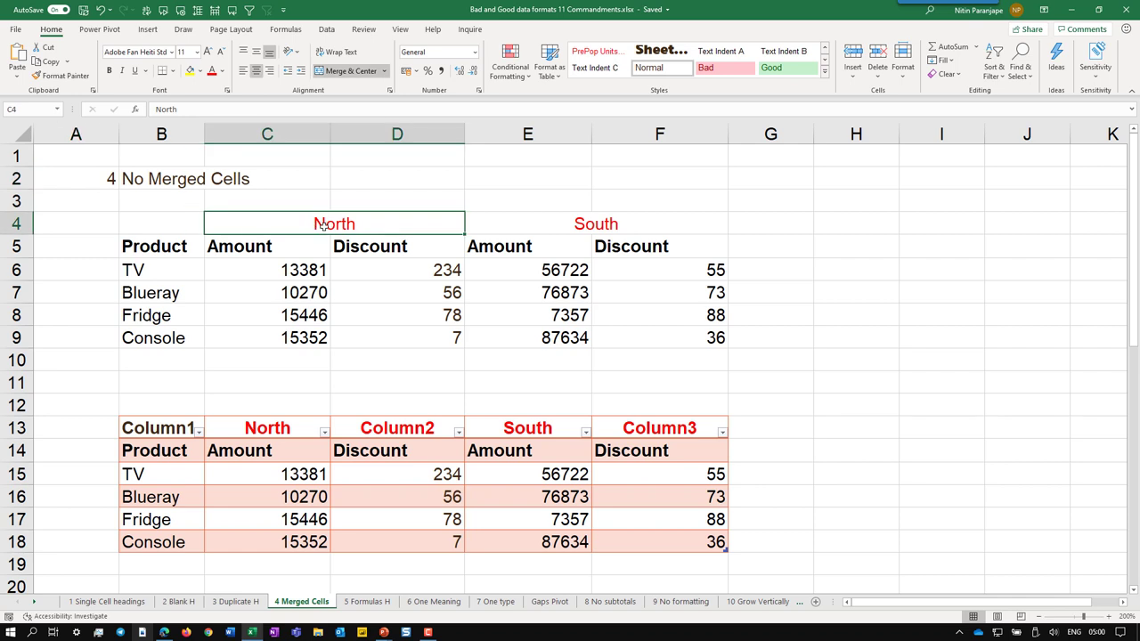
# Step: Compare the merged North and South headings with the lower tables' unmerged and combined headings on the 4 Merged Cells sheet
pyautogui.click(551, 230)
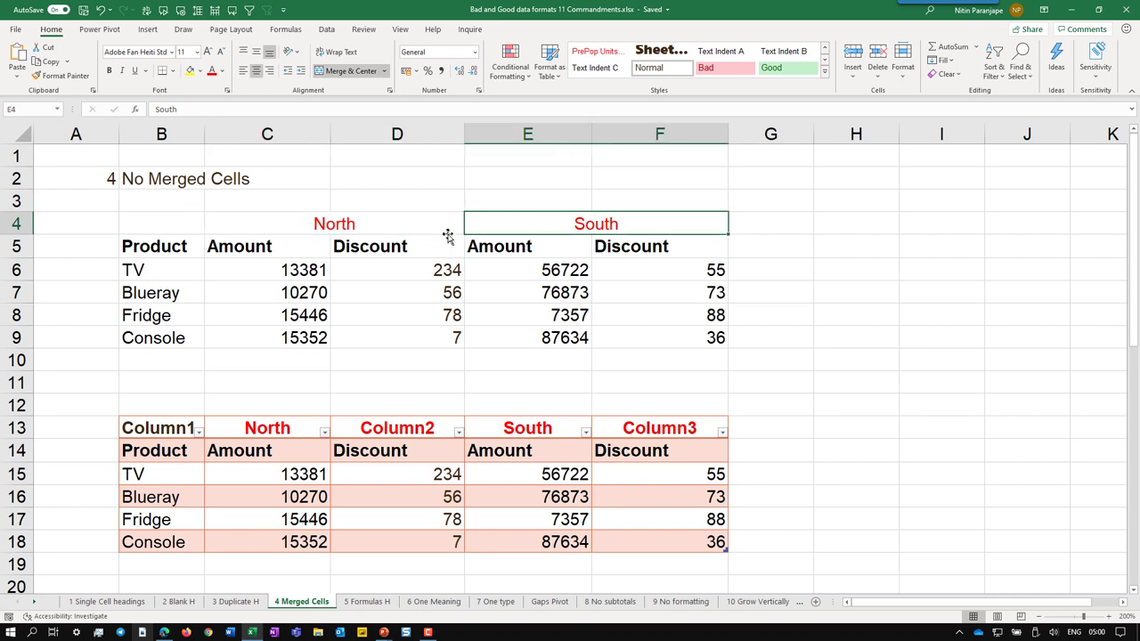
pyautogui.click(405, 430)
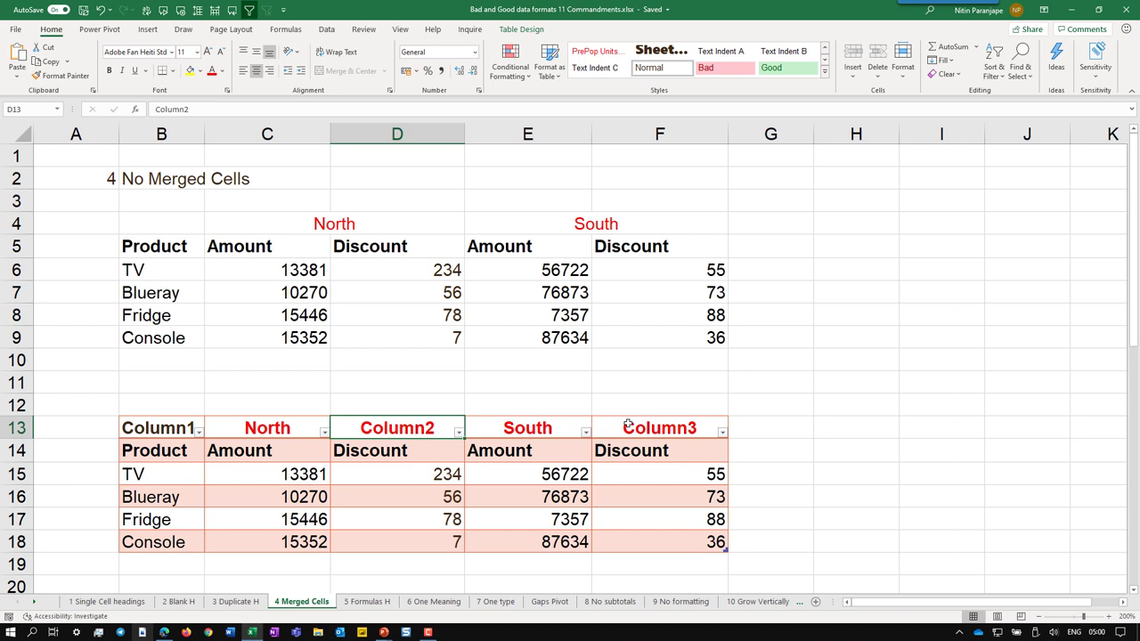
pyautogui.scroll(-3, 628, 425)
pyautogui.click(267, 442)
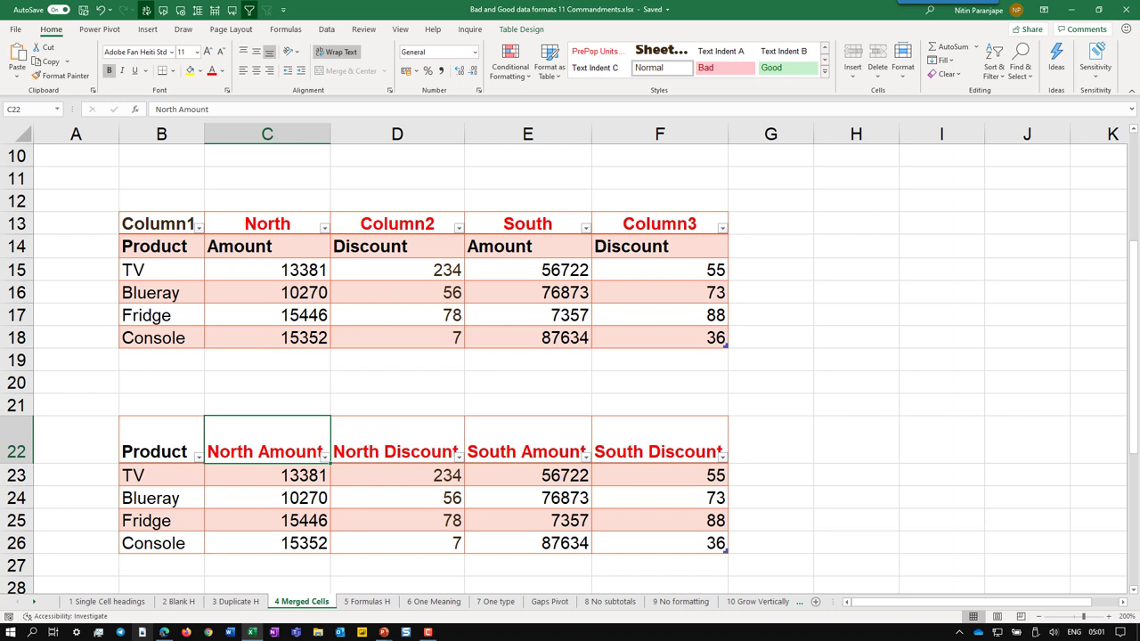
pyautogui.scroll(-5, 570, 356)
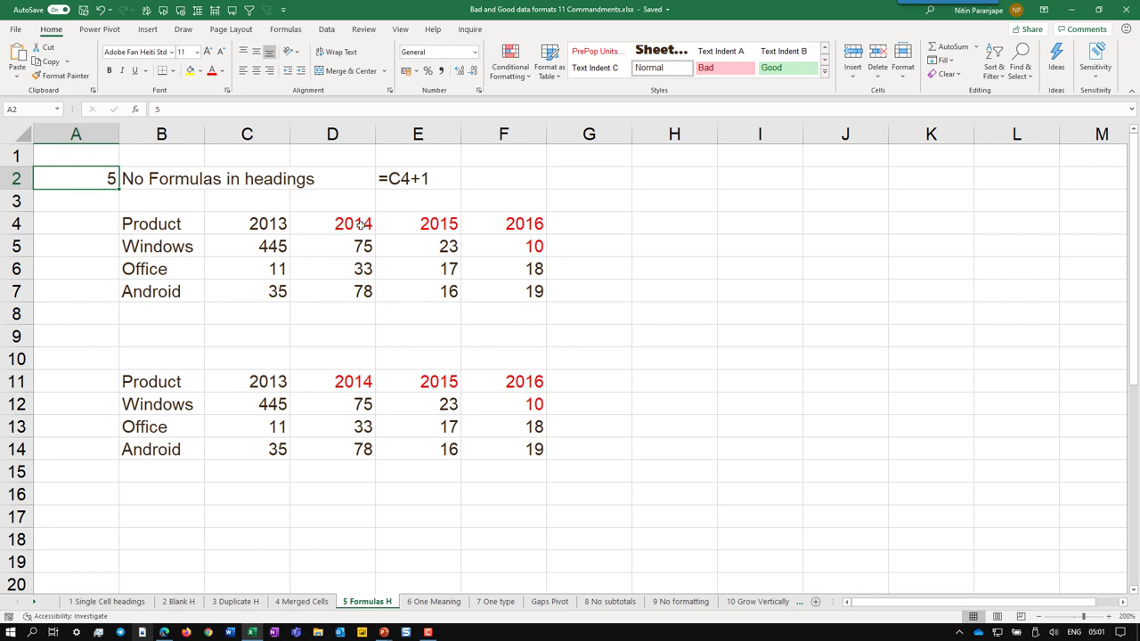
# Step: Inspect the contents of the 2015 headings in cells E4 and E11 on the 5 Formulas H sheet
pyautogui.click(428, 224)
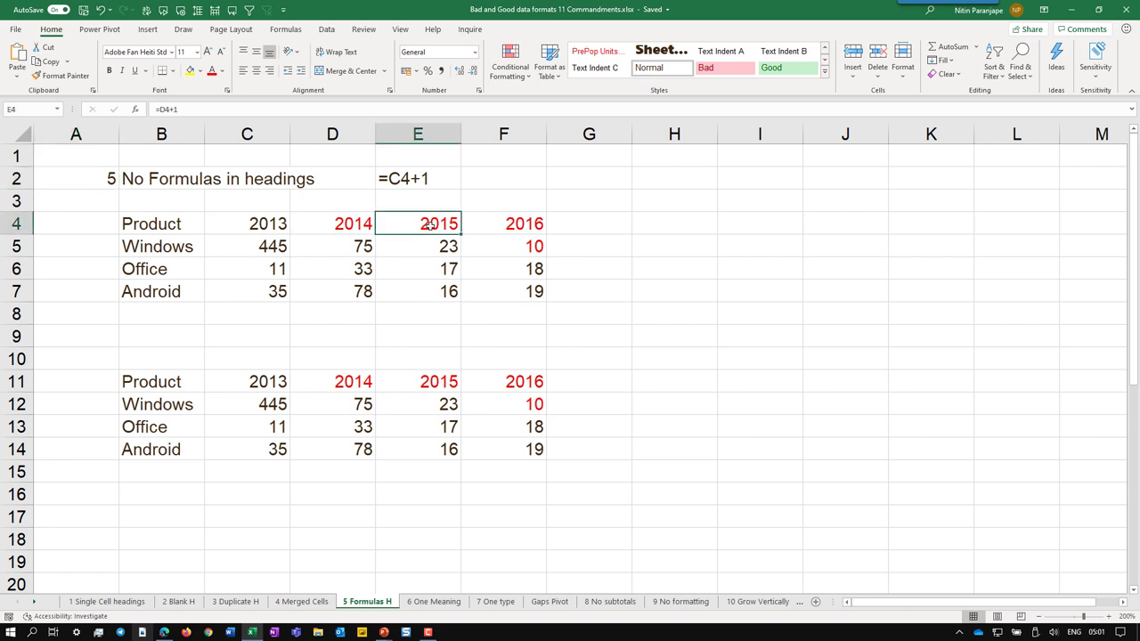
pyautogui.doubleClick(429, 225)
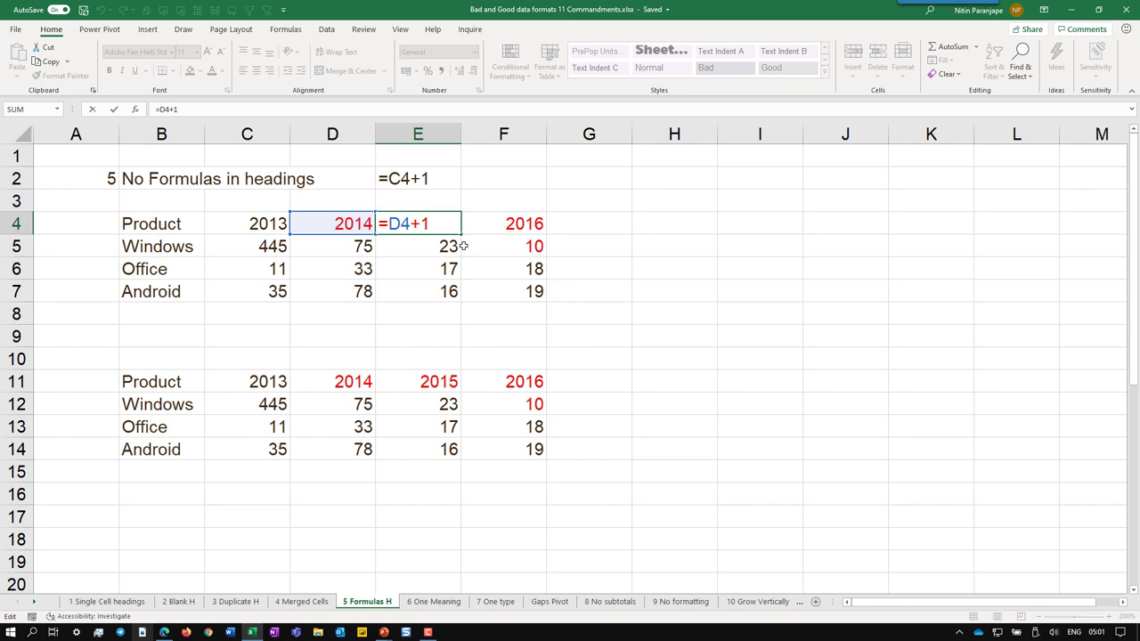
pyautogui.hotkey('ctrl', 'Return')
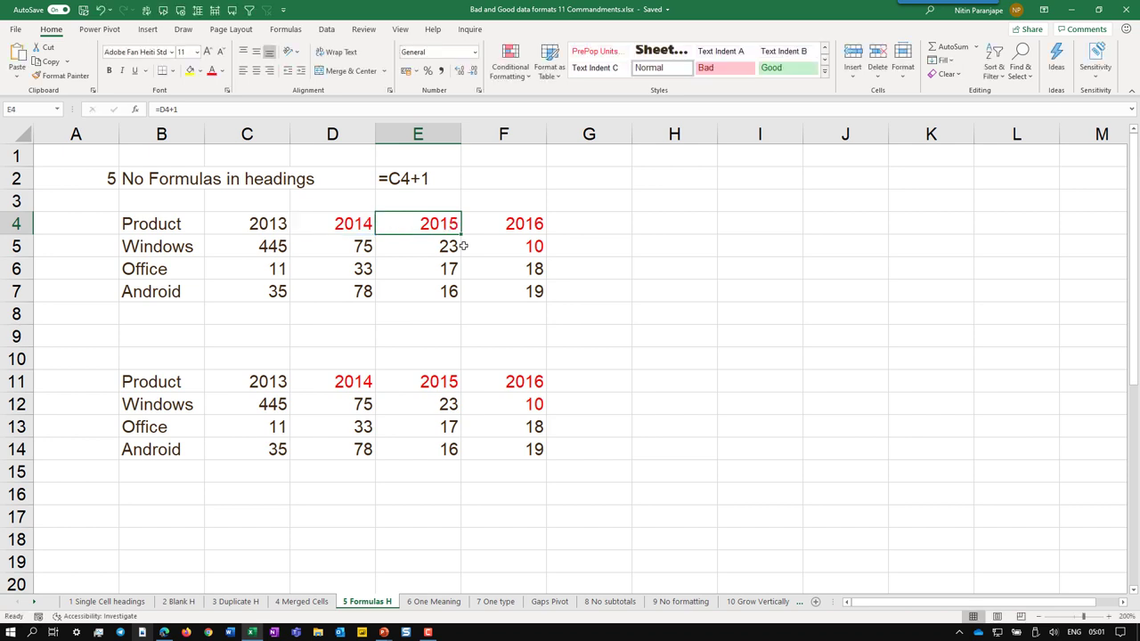
pyautogui.click(398, 383)
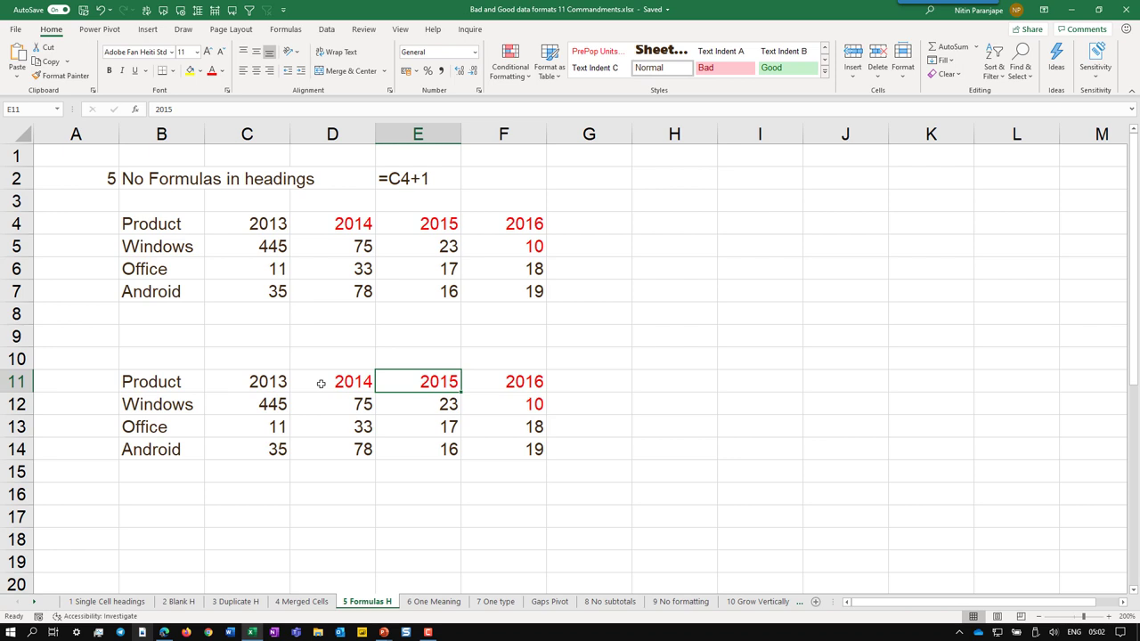
pyautogui.press('F2')
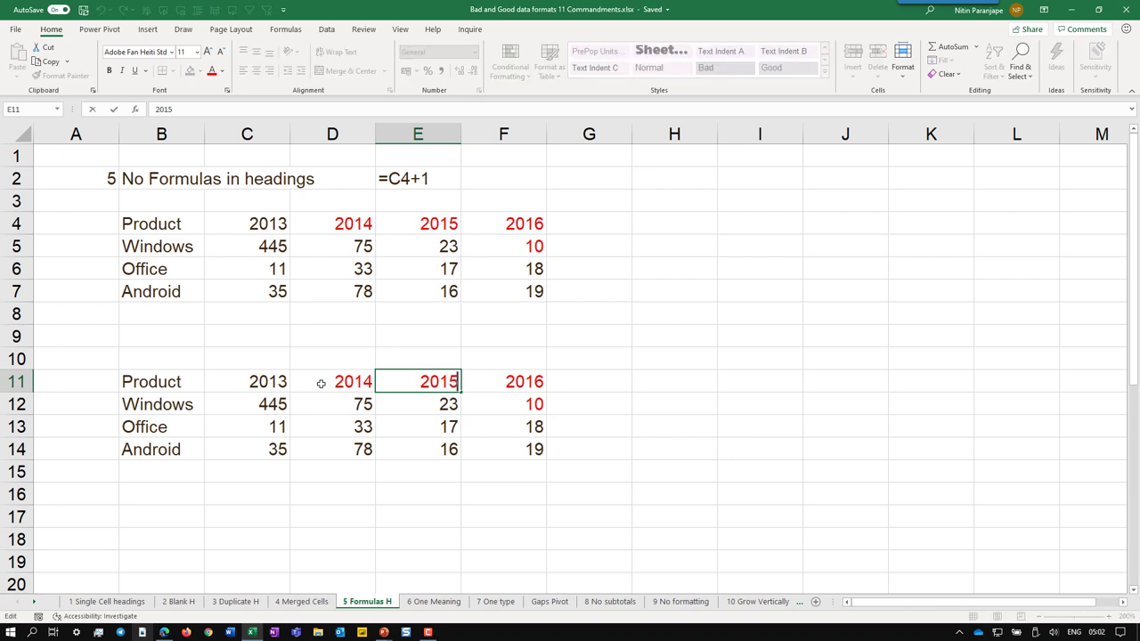
pyautogui.press('Escape')
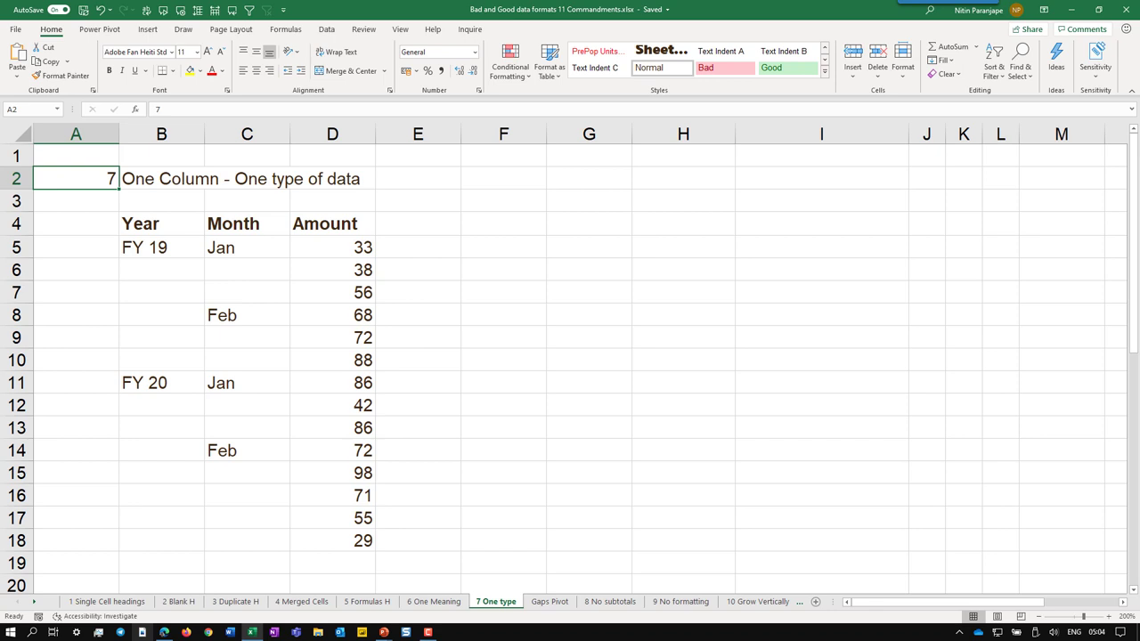
# Step: Review the lower table with repeated Year and Month values and its Amount column on the 7 One type sheet
pyautogui.scroll(-7, 570, 356)
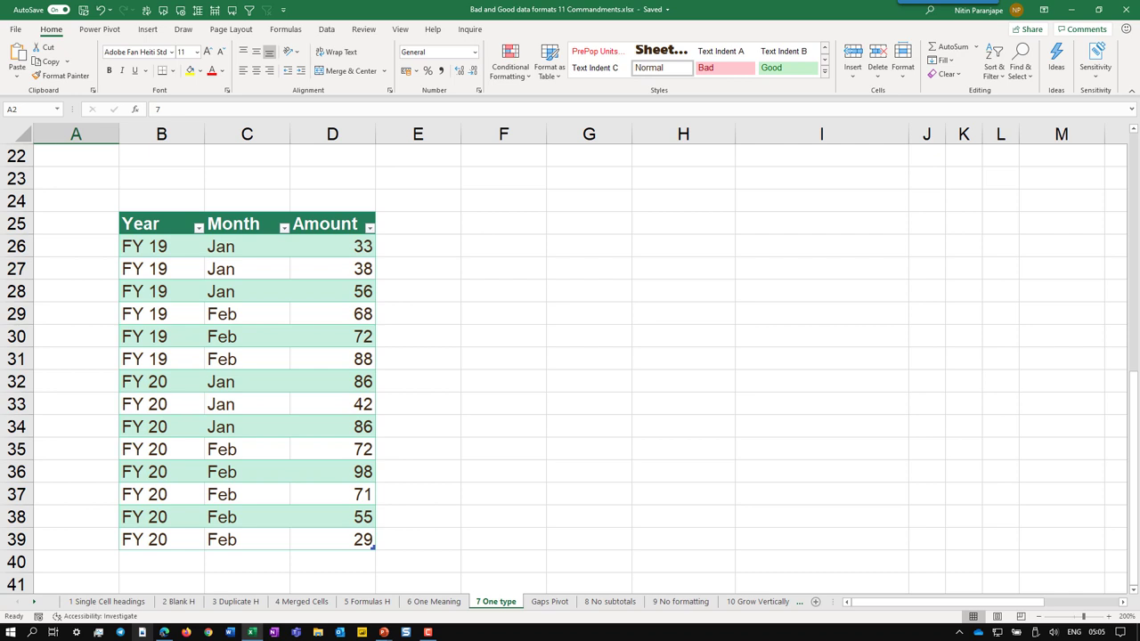
pyautogui.click(332, 336)
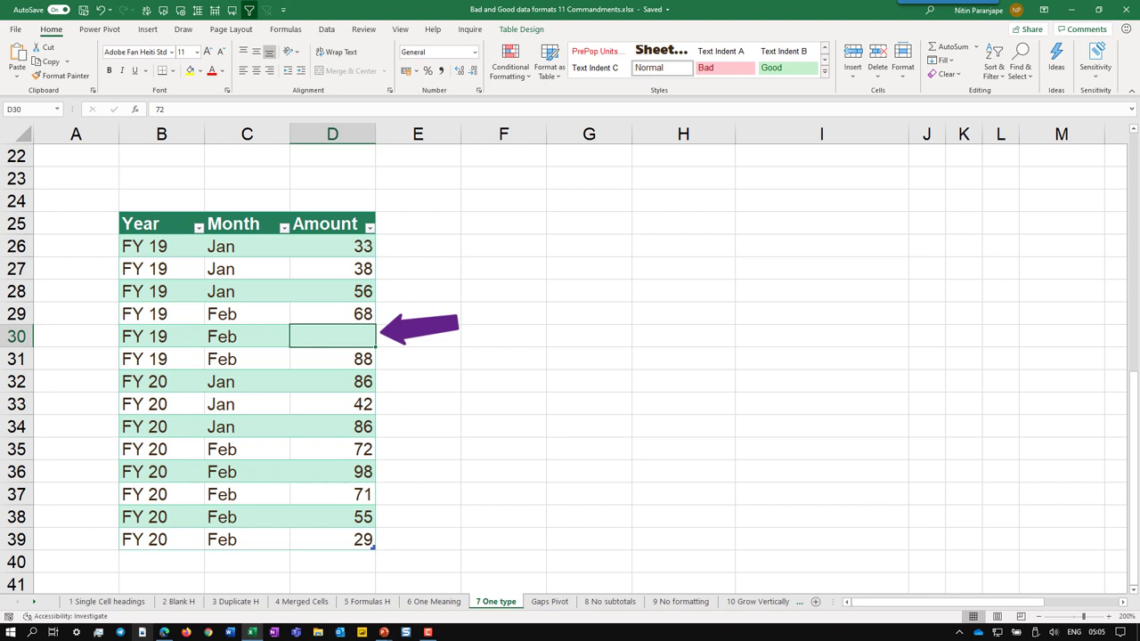
# Step: Set the pivot table on the Gaps Pivot sheet to repeat all item labels
pyautogui.hotkey('ctrl', 'pagedown')
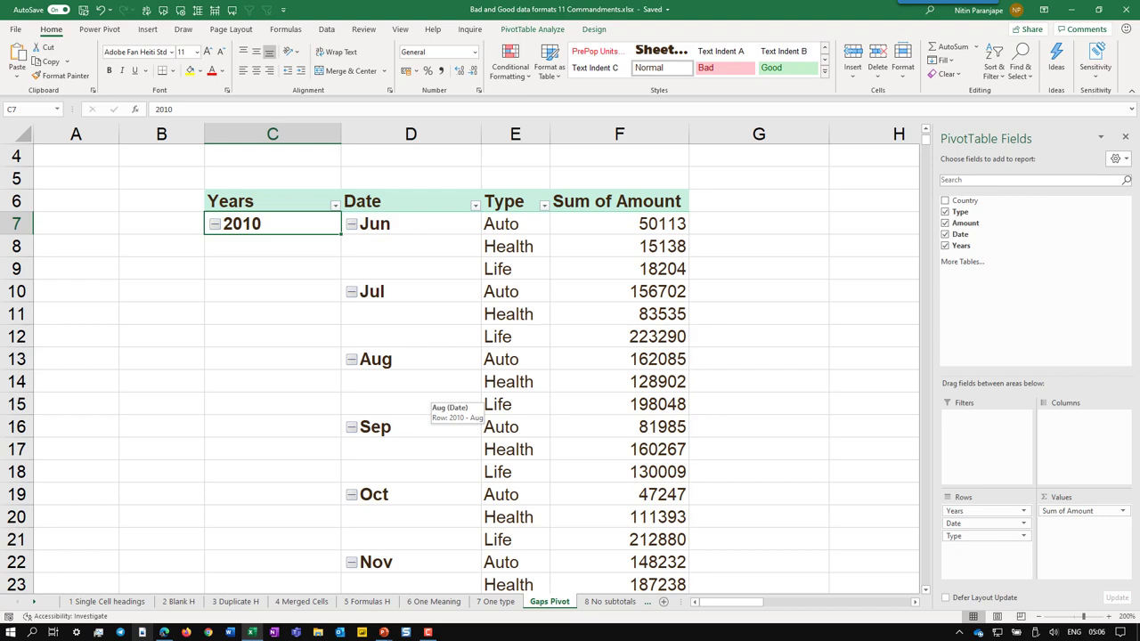
pyautogui.click(427, 399)
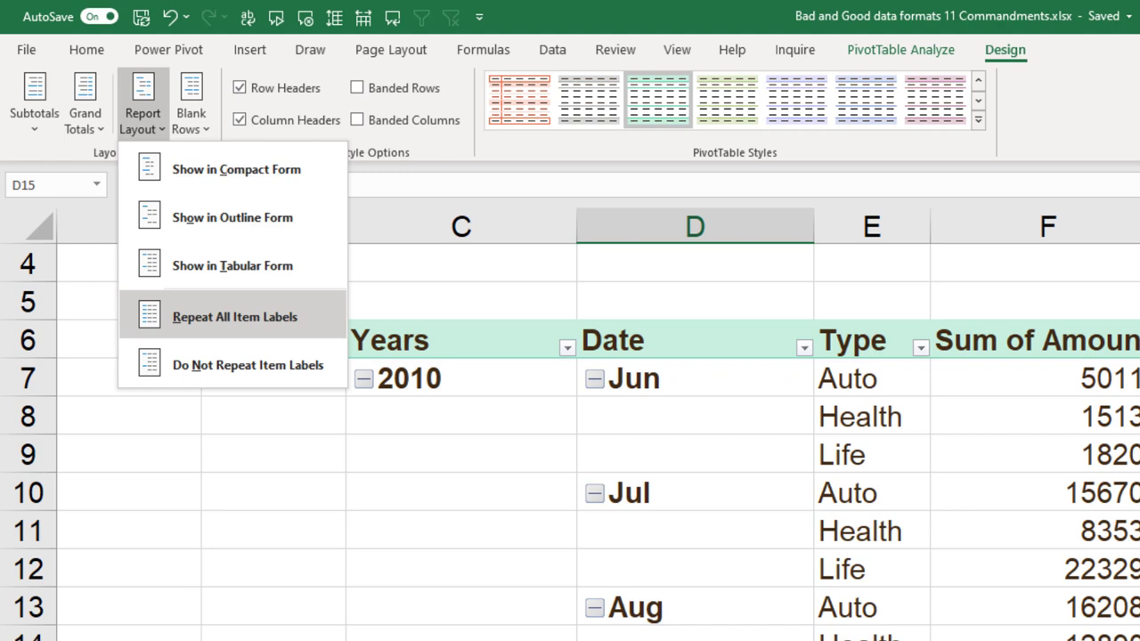
pyautogui.click(235, 316)
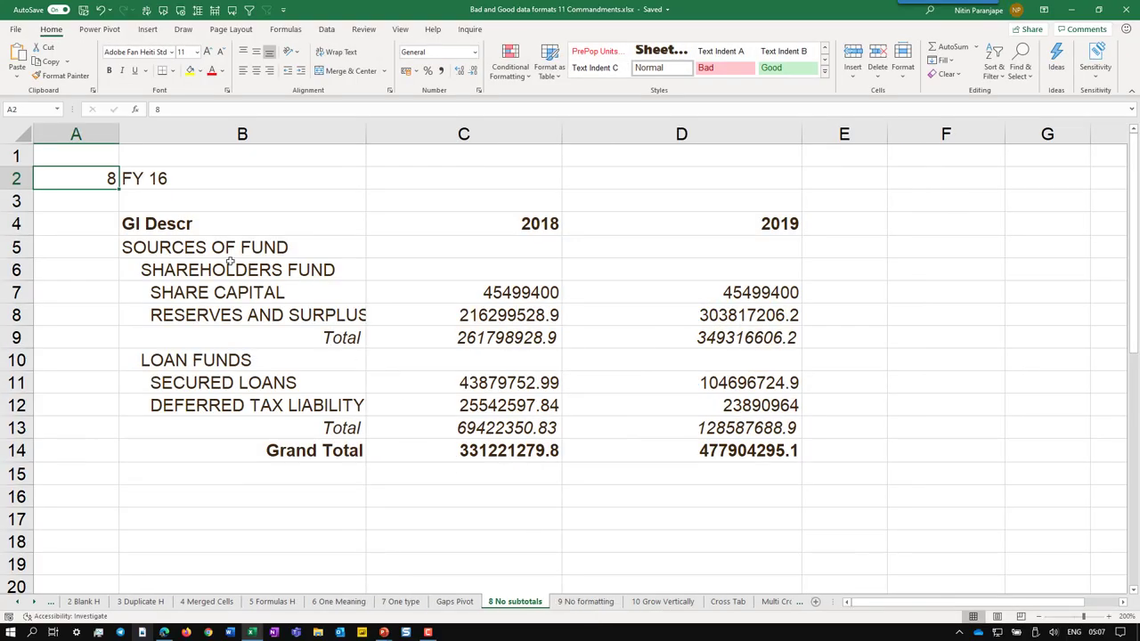
# Step: Examine the category labels, subtotal cells and Grand Total row of the fund statement on the 8 No subtotals sheet
pyautogui.moveTo(230, 273); pyautogui.dragTo(230, 294)
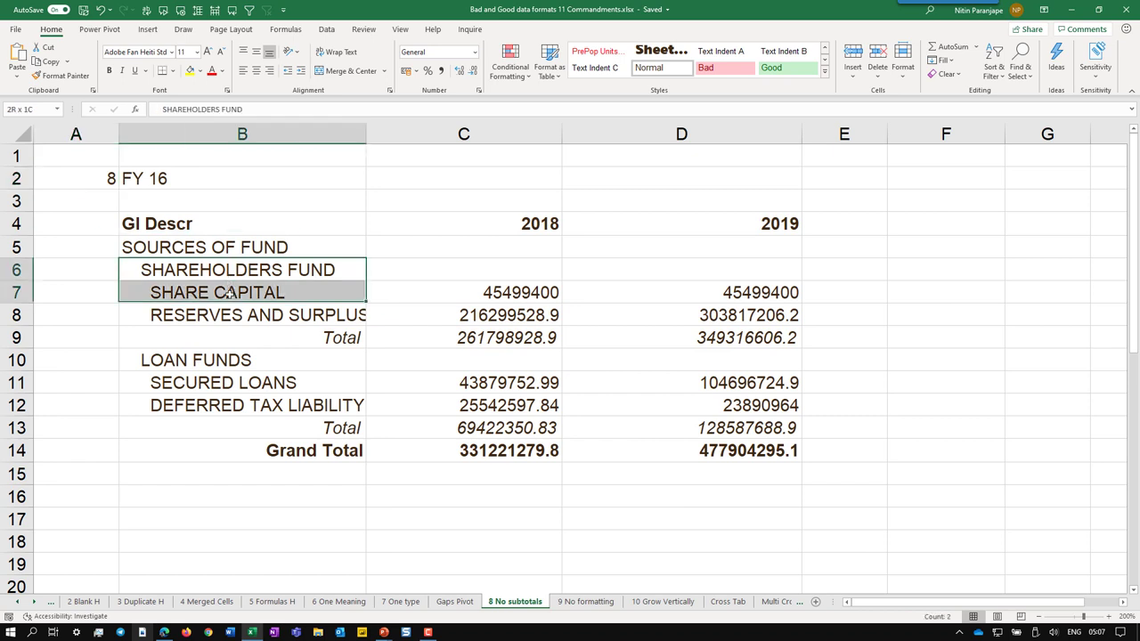
pyautogui.click(460, 336)
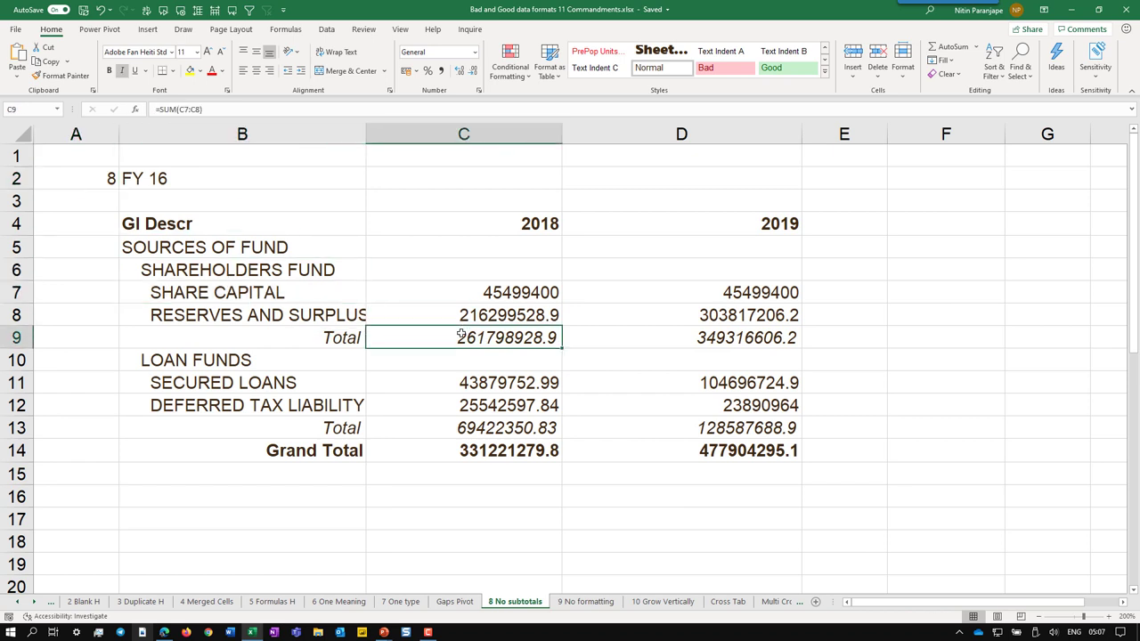
pyautogui.click(743, 342)
pyautogui.click(740, 451)
pyautogui.click(294, 450)
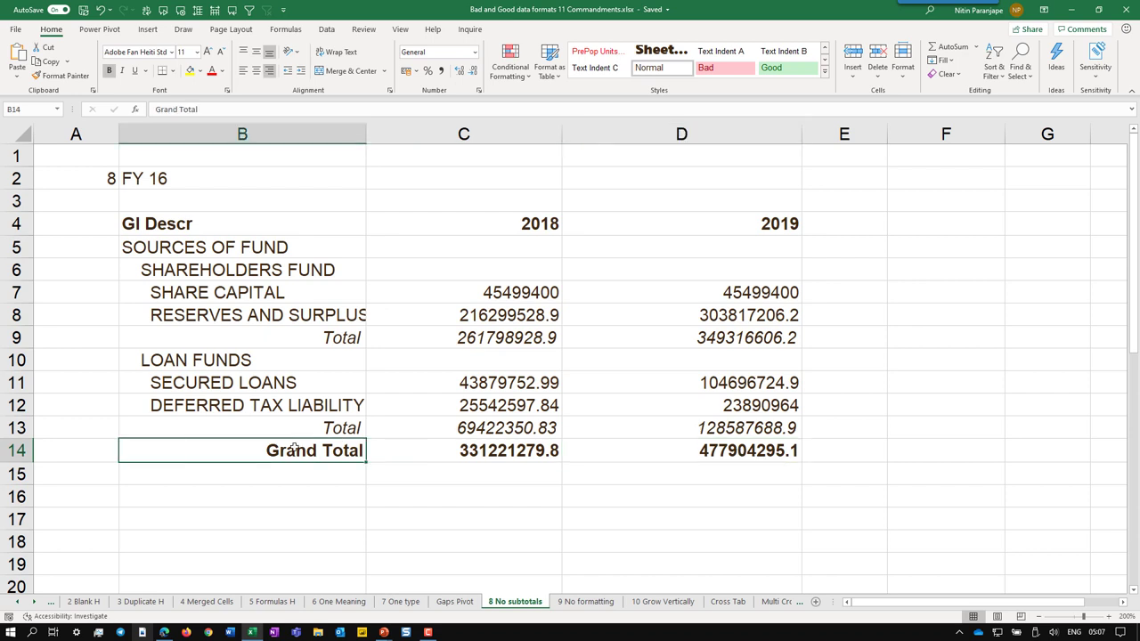
pyautogui.click(450, 360)
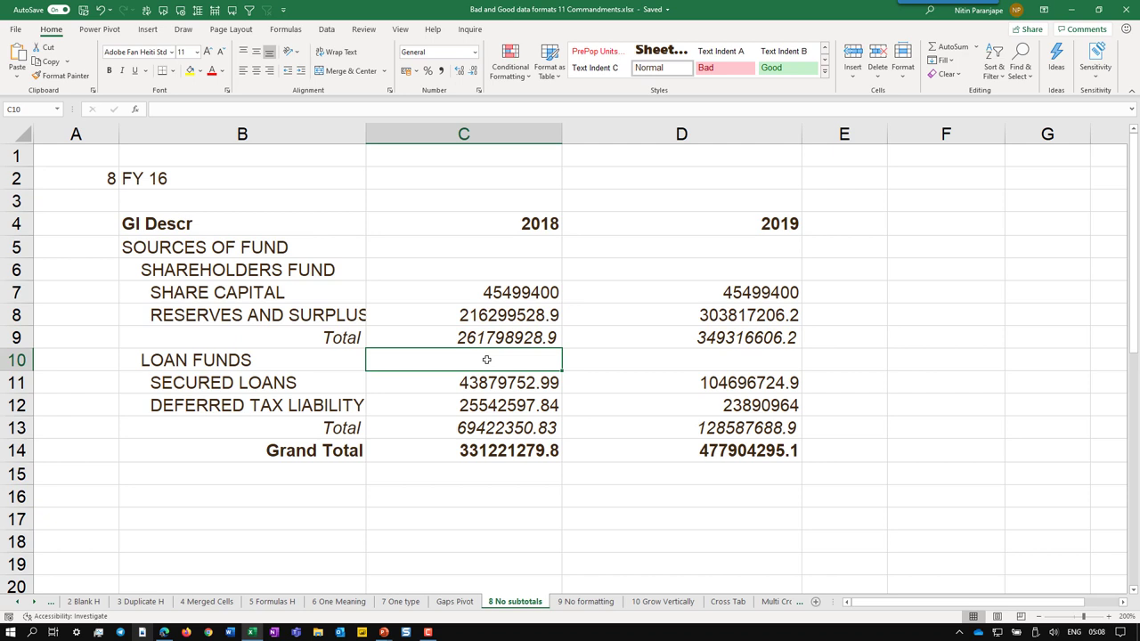
# Step: Examine the SHAREHOLDERS FUND and LOAN FUNDS heading rows, the description hierarchy, the 2018 heading and the content below the fund statement
pyautogui.click(299, 273)
pyautogui.keyDown('ctrl'); pyautogui.click(243, 359); pyautogui.keyUp('ctrl')
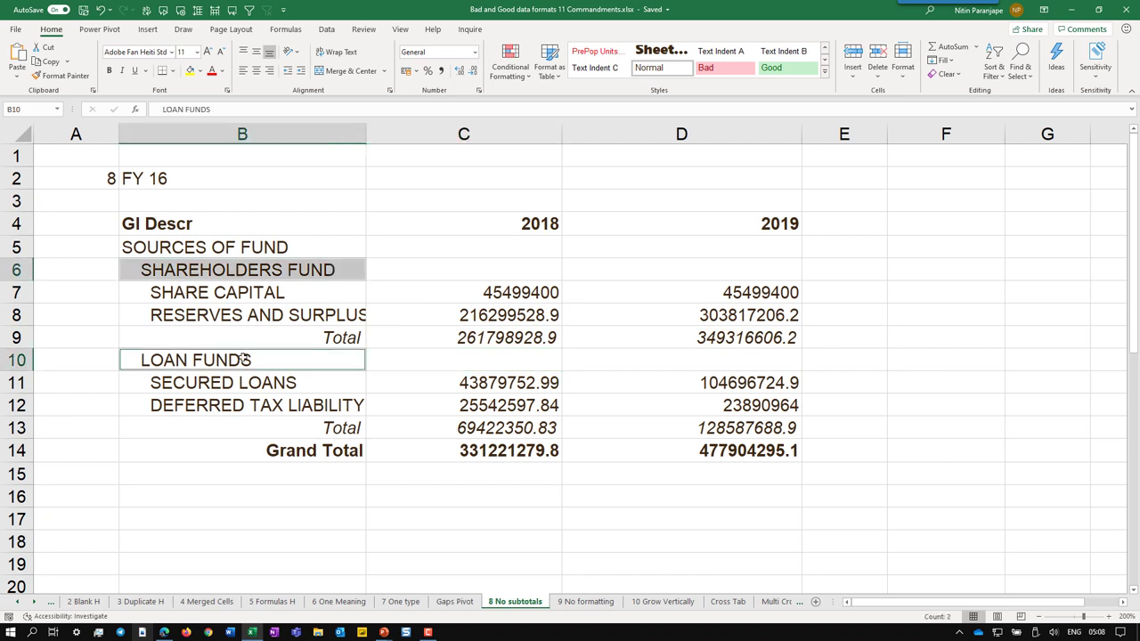
pyautogui.click(470, 269)
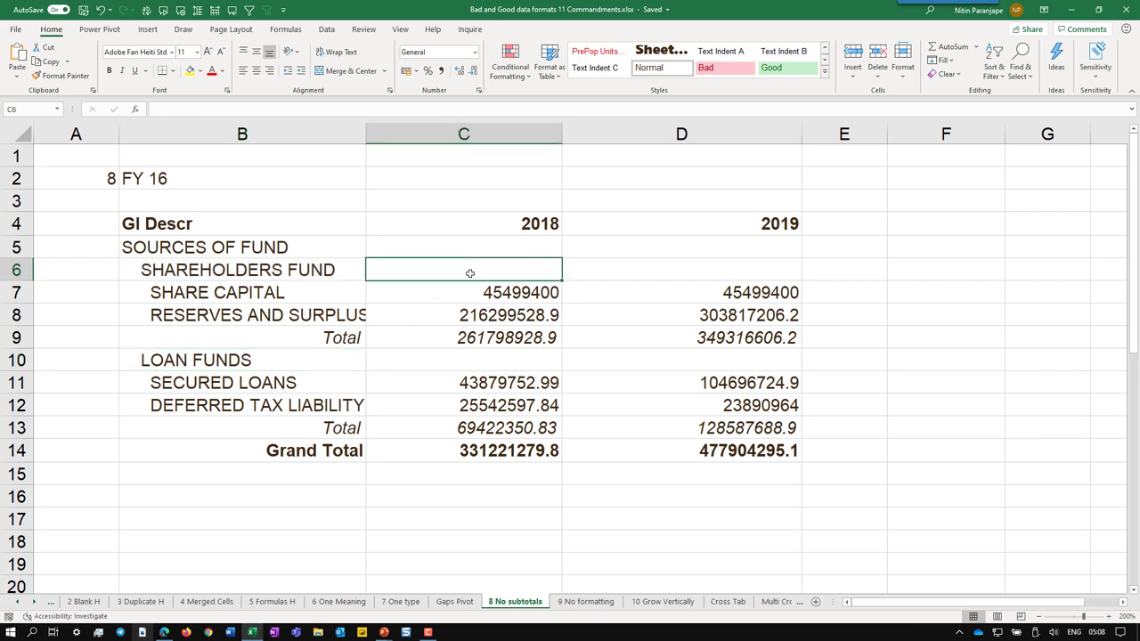
pyautogui.click(471, 362)
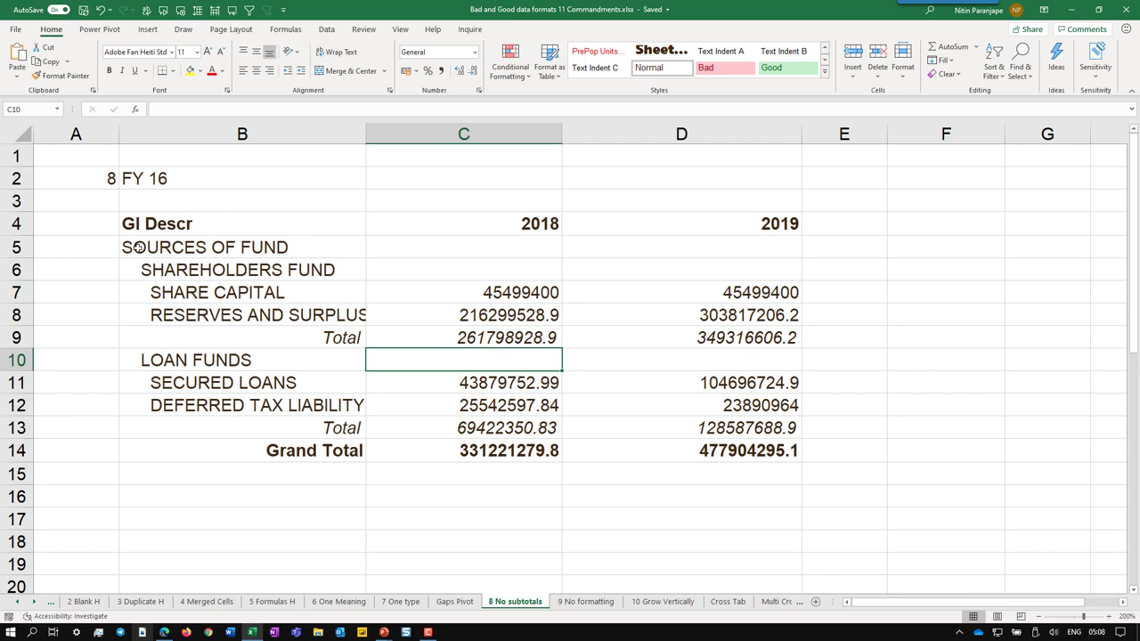
pyautogui.click(171, 272)
pyautogui.click(215, 292)
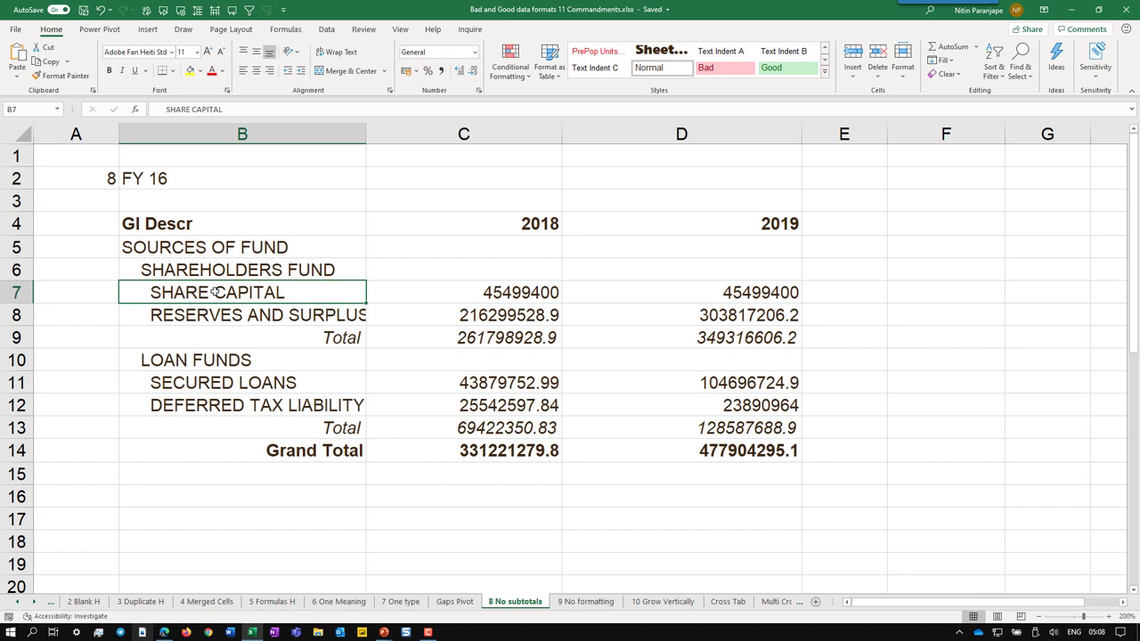
pyautogui.click(535, 223)
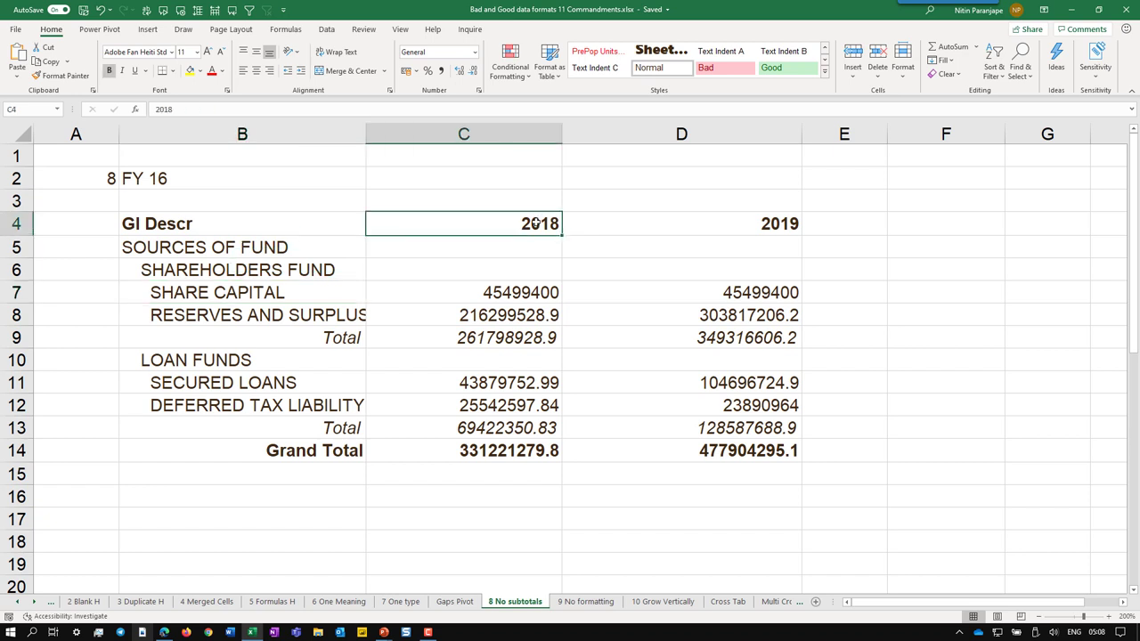
pyautogui.scroll(-8, 536, 223)
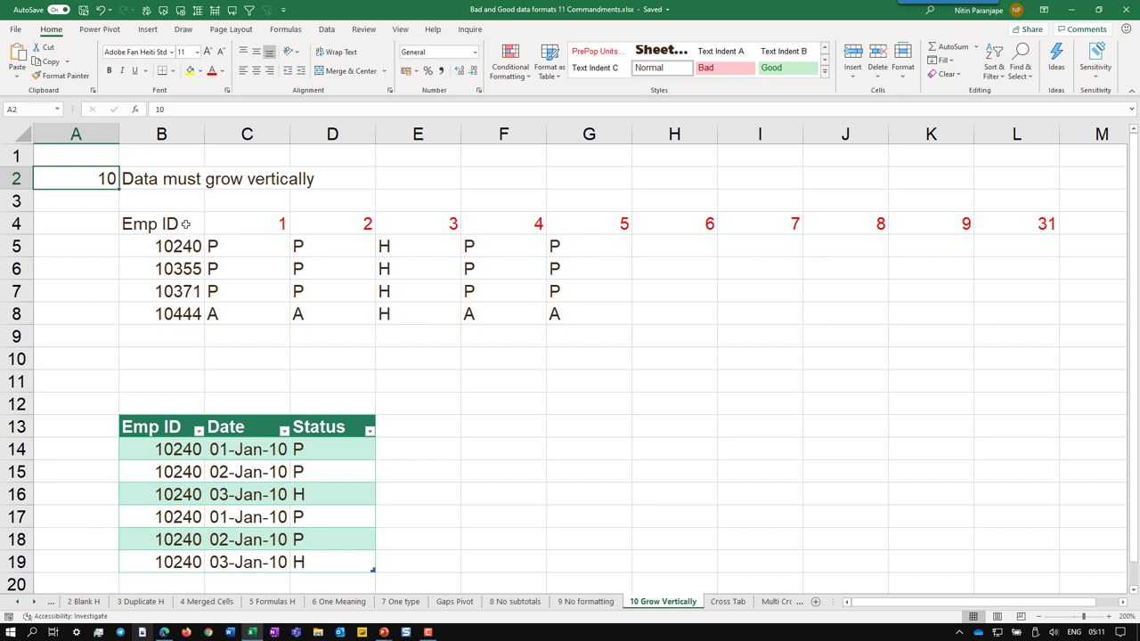
# Step: Examine the Emp ID column and the day-number headings running across row 4 on the 10 Grow Vertically sheet
pyautogui.moveTo(185, 225); pyautogui.dragTo(174, 308)
pyautogui.moveTo(279, 223); pyautogui.dragTo(702, 217)
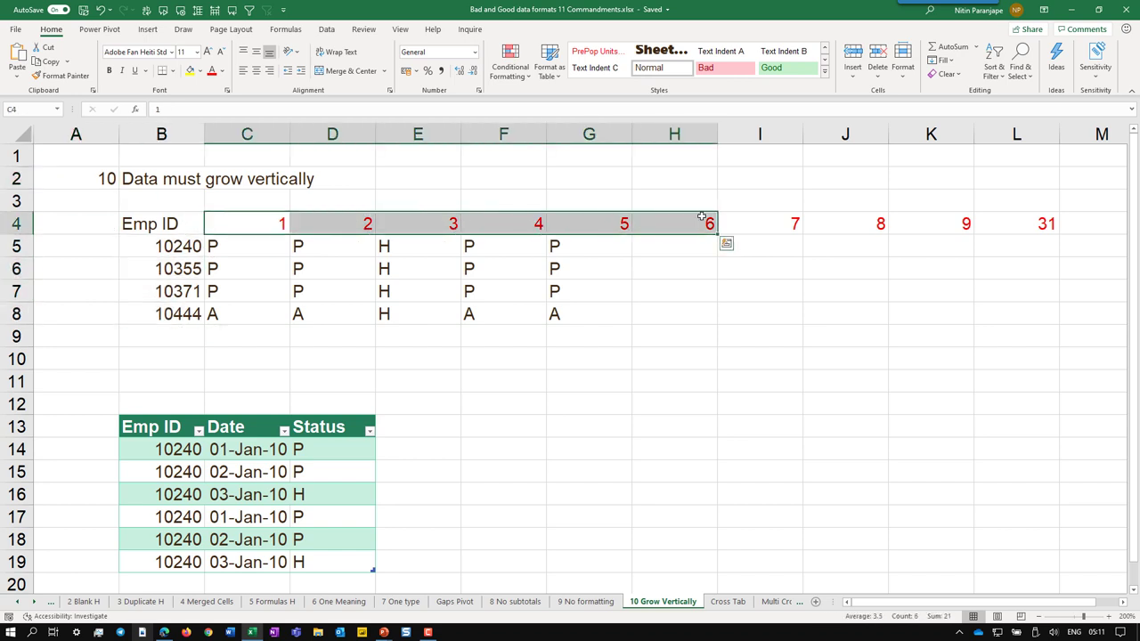